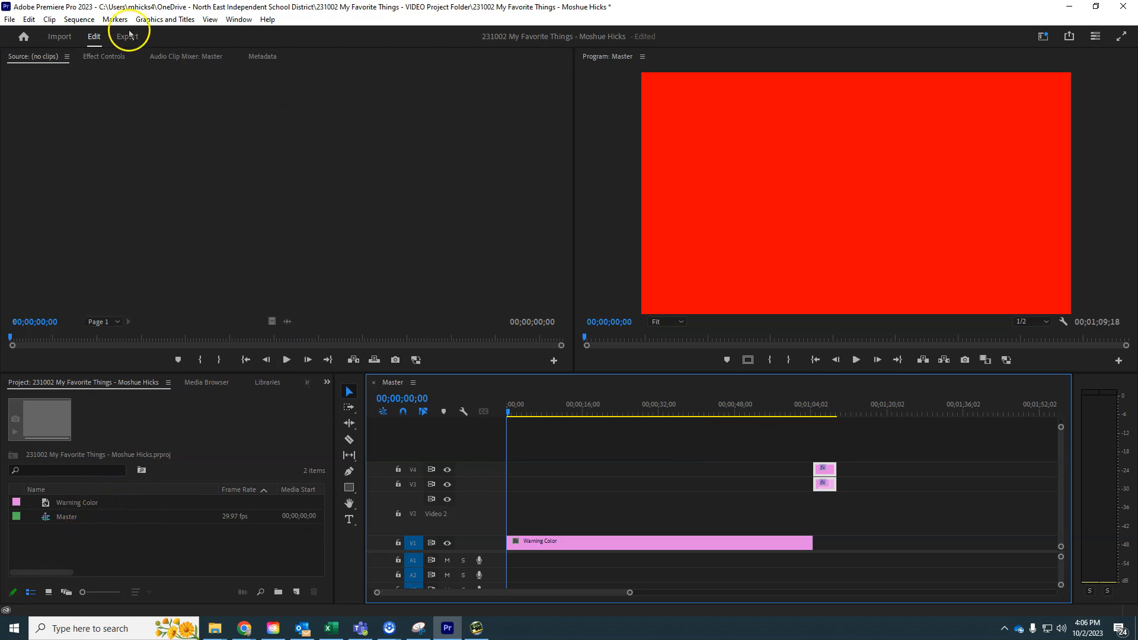
# - Import the whole My Favorite Assets folder into the project
pyautogui.click(9, 19)
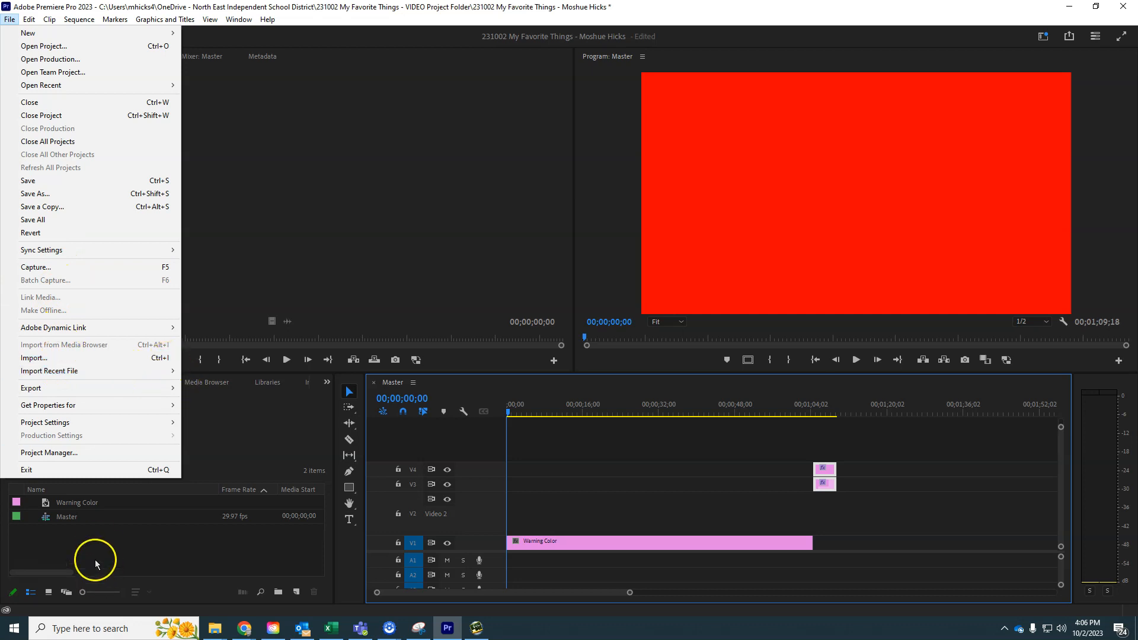
pyautogui.doubleClick(69, 544)
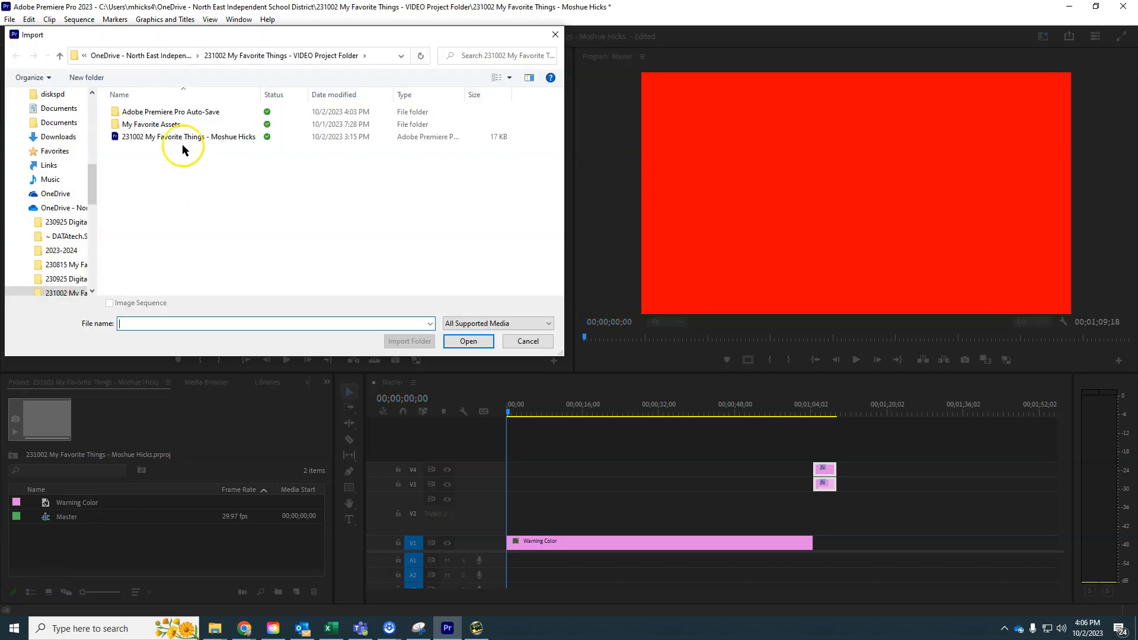
pyautogui.click(170, 125)
pyautogui.click(169, 126)
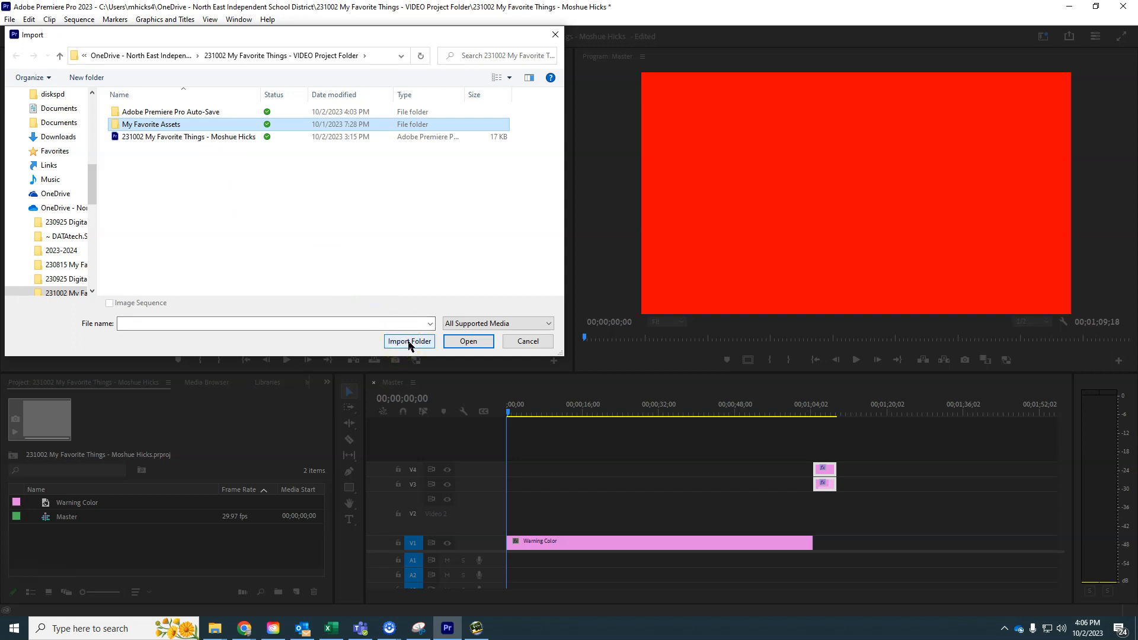
pyautogui.click(408, 342)
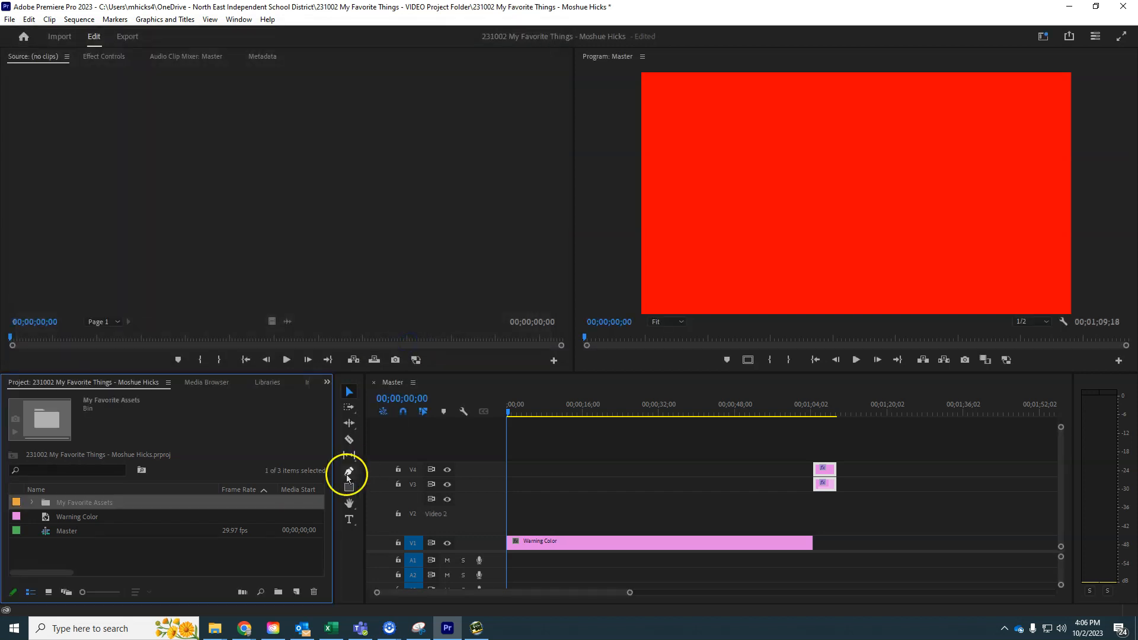
# - Enlarge the project and timeline area and expand the My Favorite Assets bin to list its files
pyautogui.click(30, 503)
pyautogui.click(31, 503)
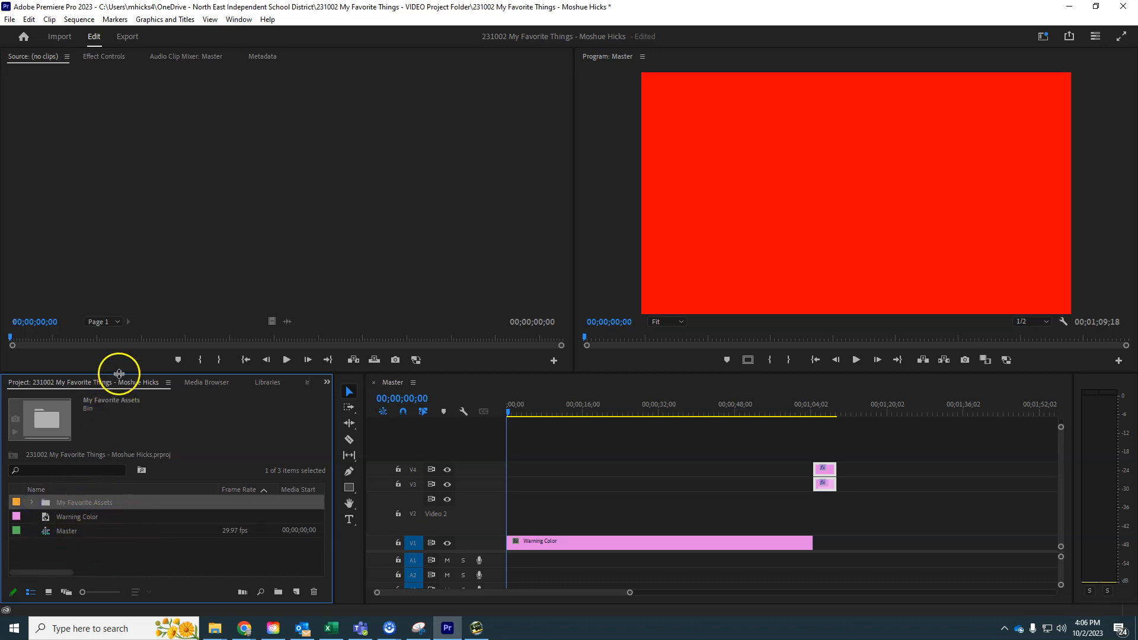
pyautogui.moveTo(119, 374); pyautogui.dragTo(114, 308)
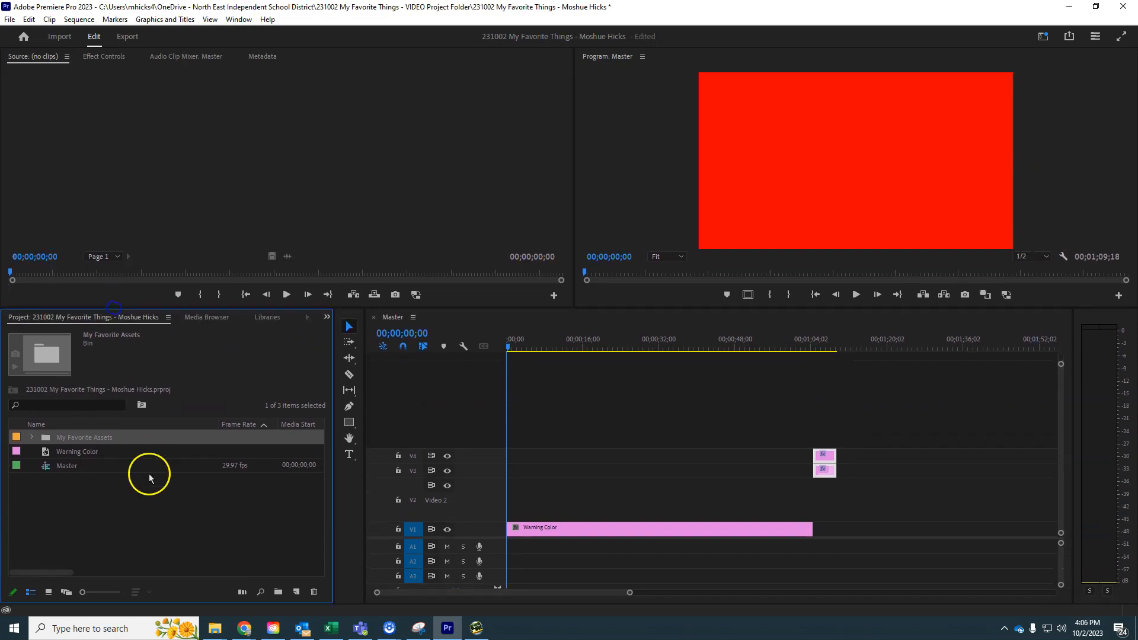
pyautogui.click(32, 439)
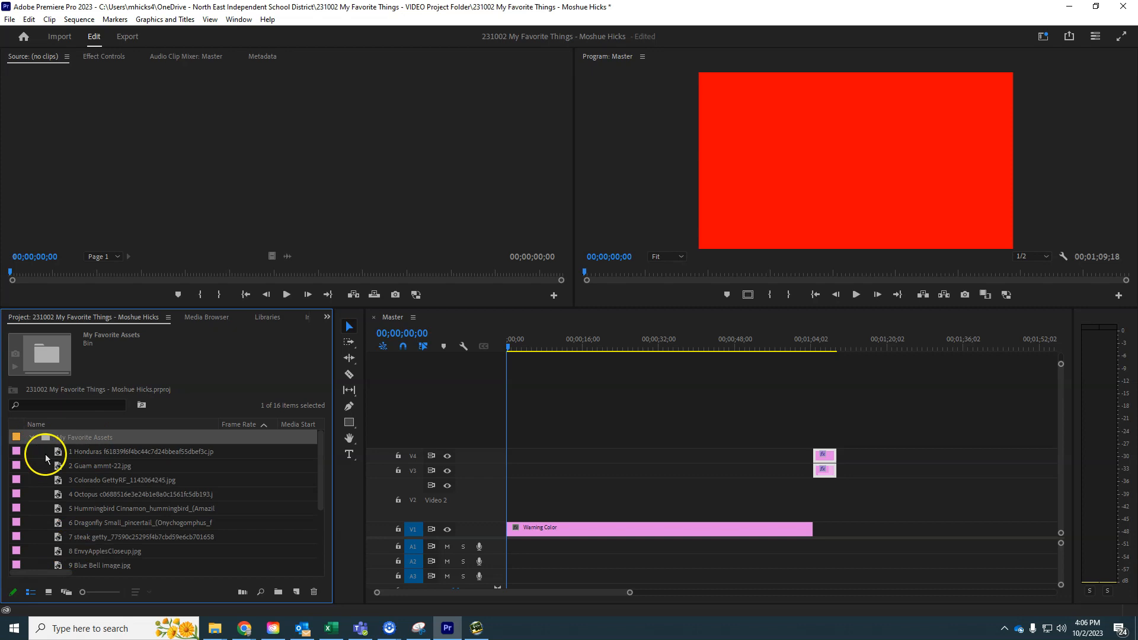
pyautogui.scroll(-5, 102, 506)
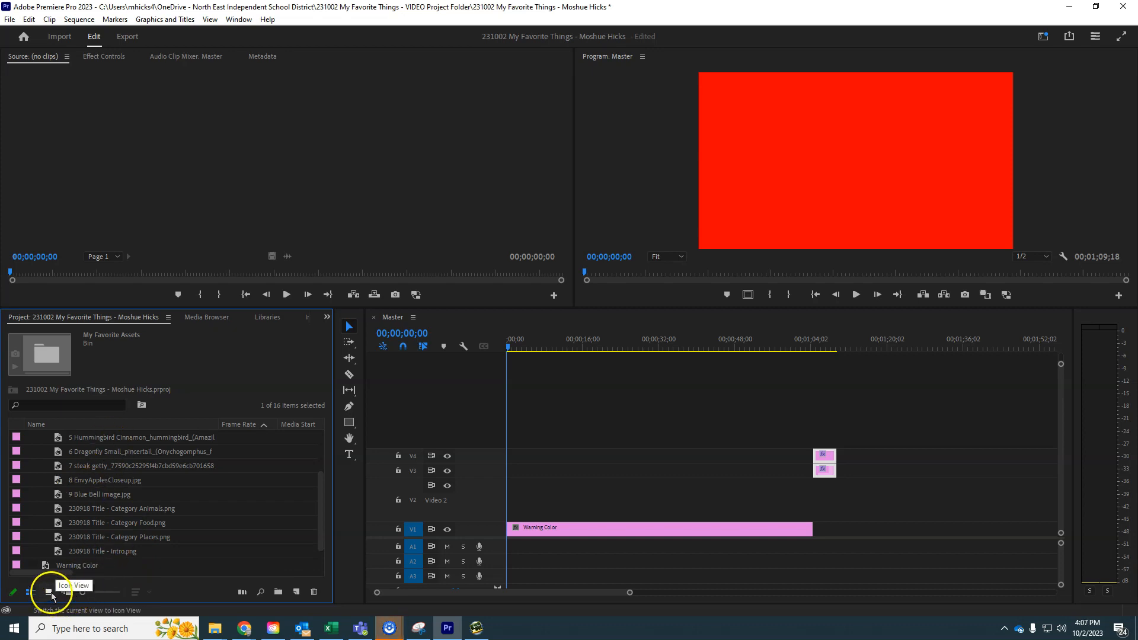
# - Show the project items as icons and open the My Favorite Assets bin to browse its thumbnails
pyautogui.click(49, 592)
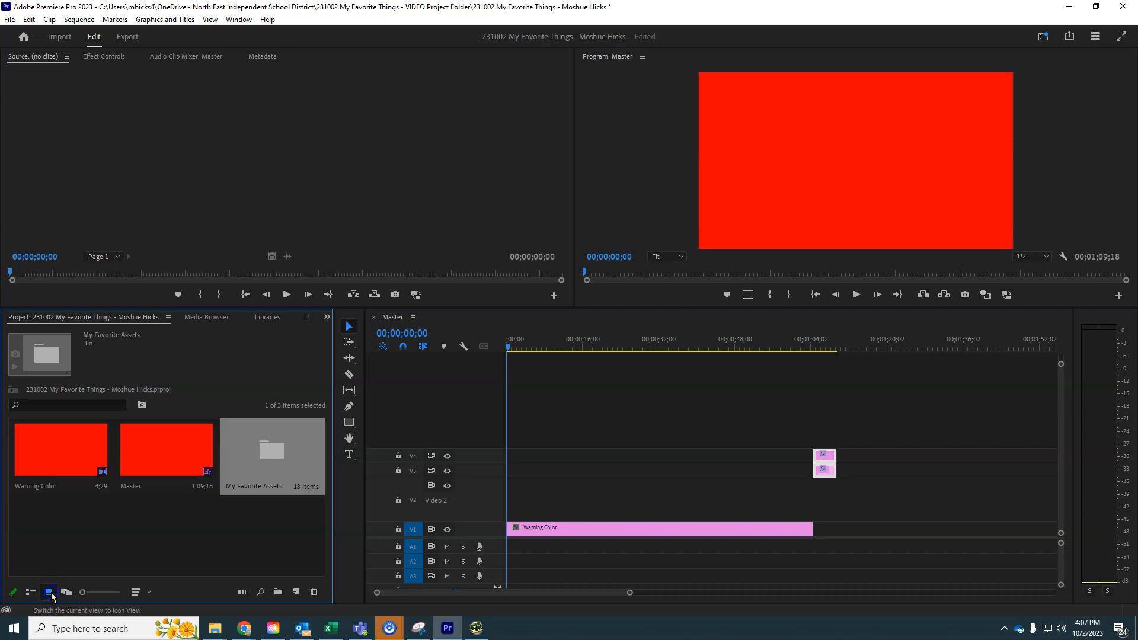
pyautogui.doubleClick(272, 455)
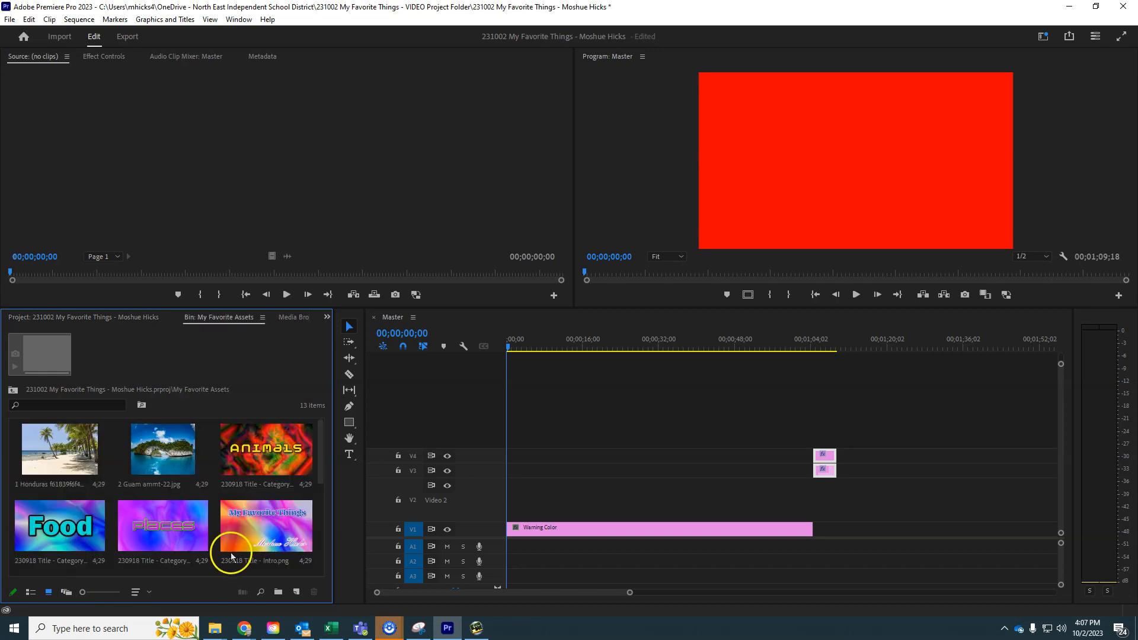
pyautogui.scroll(-4, 178, 494)
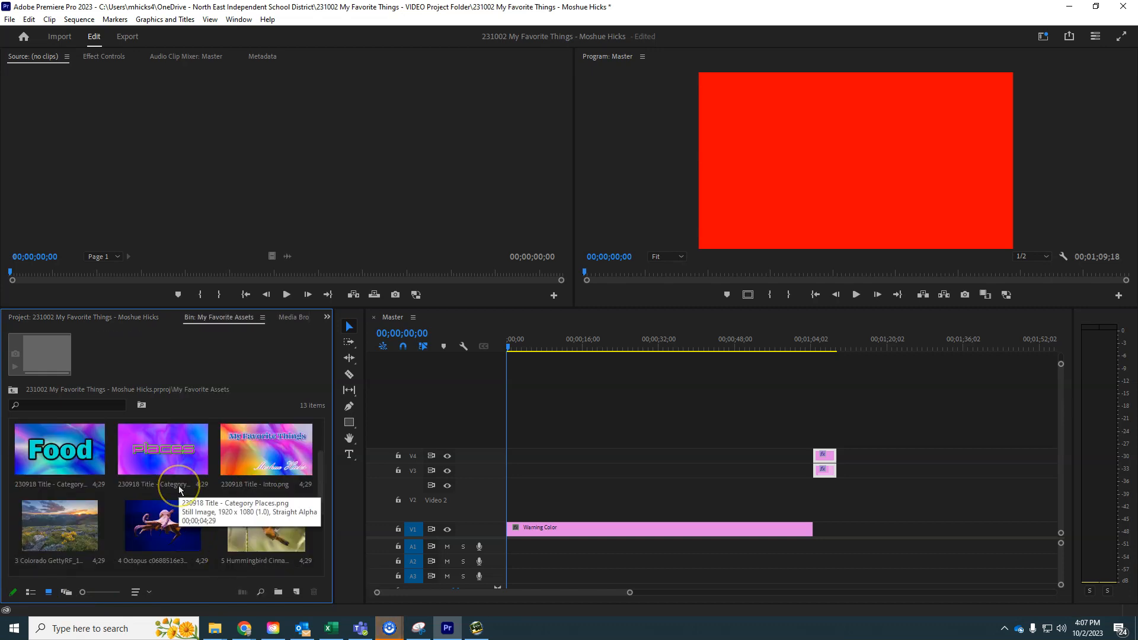
pyautogui.scroll(4, 196, 510)
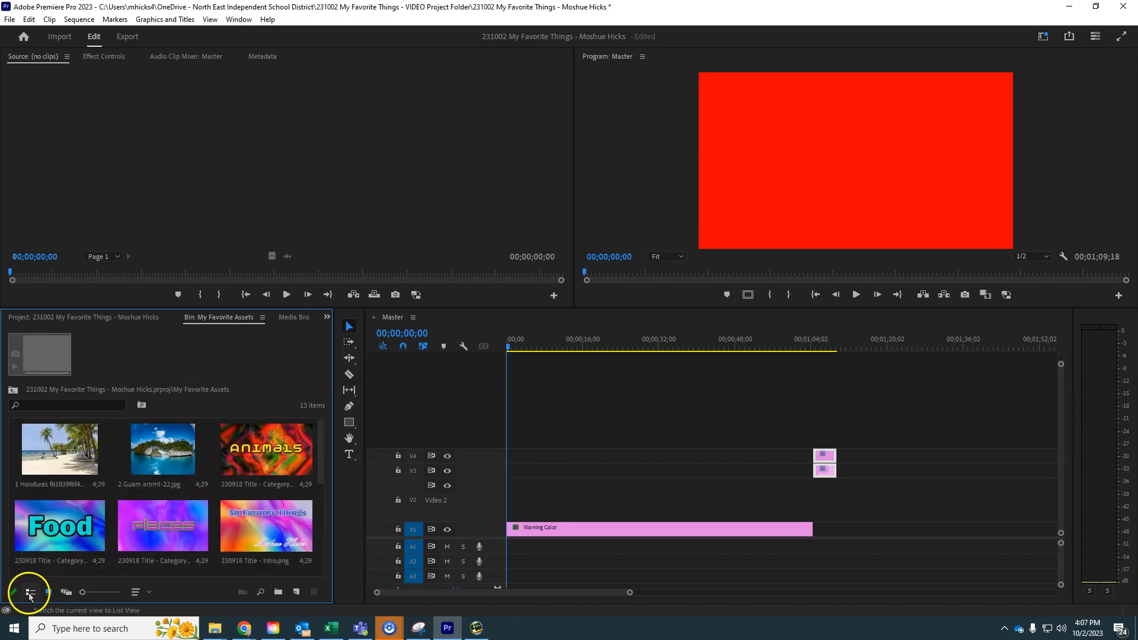
# - Place 230918 Title - Intro.png on V2 and close the gap before it with Ripple Delete so it starts at 00;00;00;00
pyautogui.click(271, 527)
pyautogui.moveTo(333, 514)
pyautogui.mouseDown()
pyautogui.moveTo(391, 513)
pyautogui.moveTo(338, 479)
pyautogui.moveTo(389, 436)
pyautogui.moveTo(507, 458)
pyautogui.moveTo(557, 501)
pyautogui.moveTo(510, 514)
pyautogui.moveTo(523, 480)
pyautogui.moveTo(507, 502)
pyautogui.mouseUp()
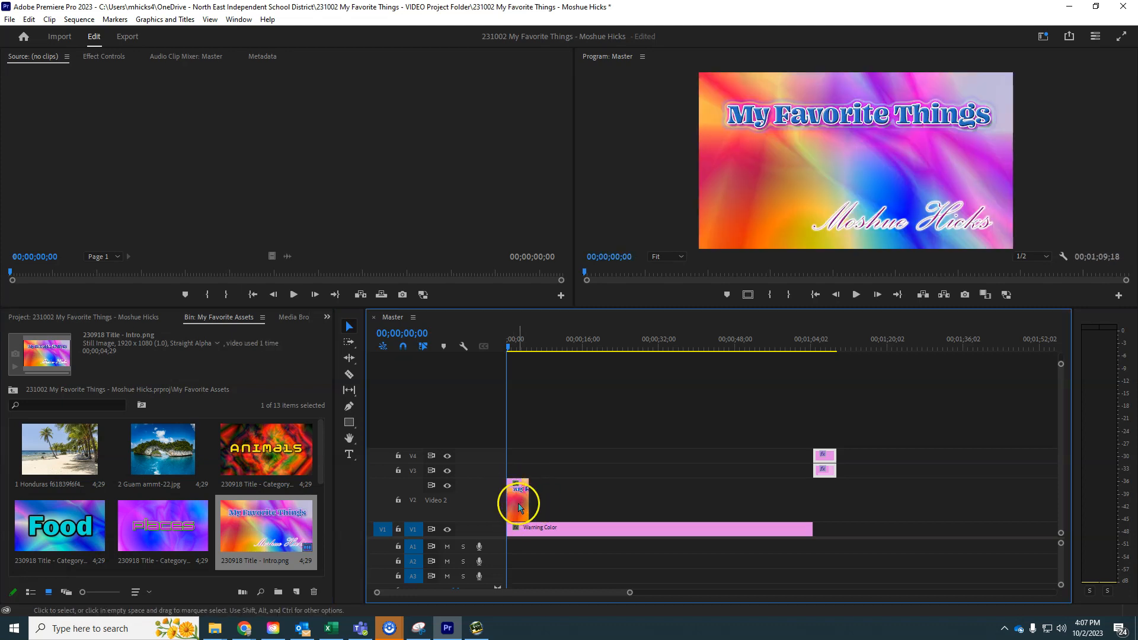
pyautogui.moveTo(522, 504); pyautogui.dragTo(531, 503)
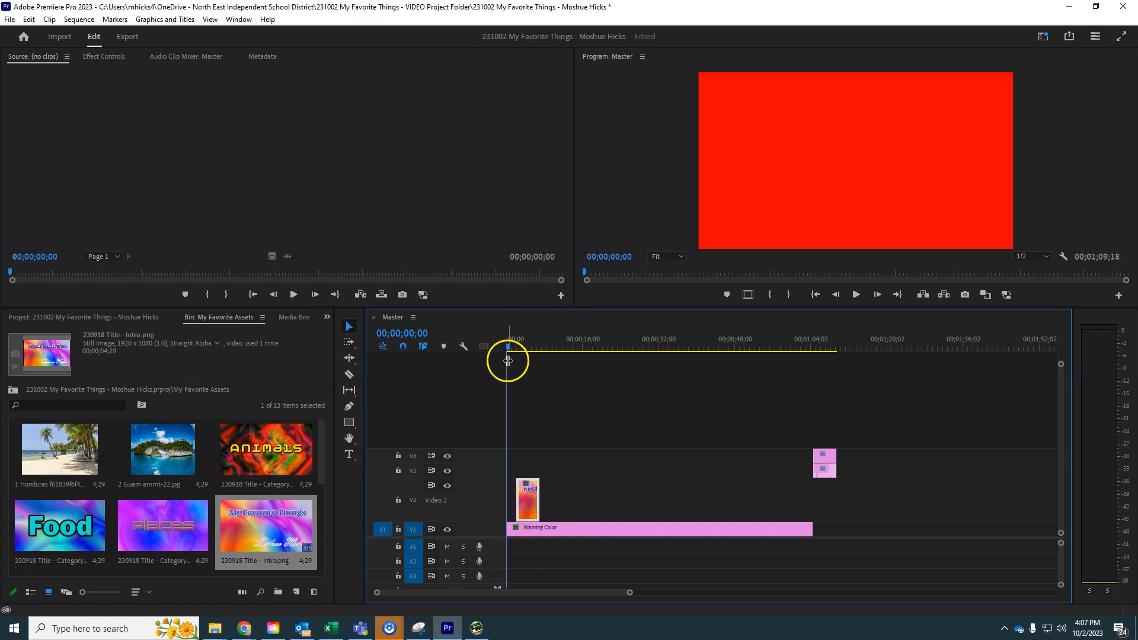
pyautogui.click(510, 347)
pyautogui.moveTo(510, 346); pyautogui.dragTo(523, 343)
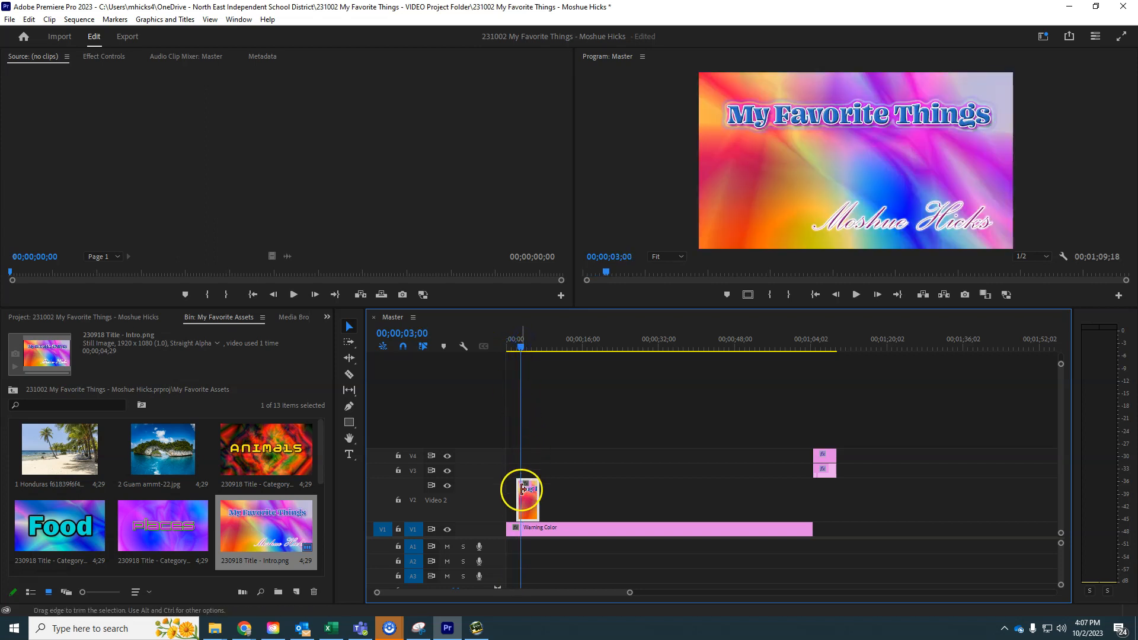
pyautogui.rightClick(512, 502)
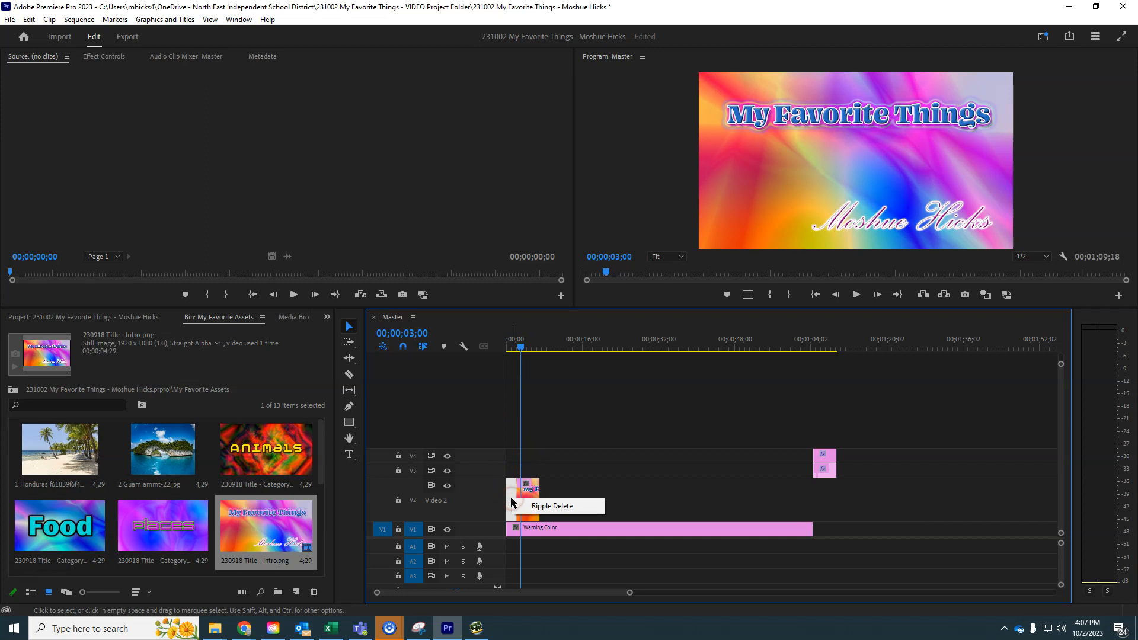
pyautogui.click(535, 506)
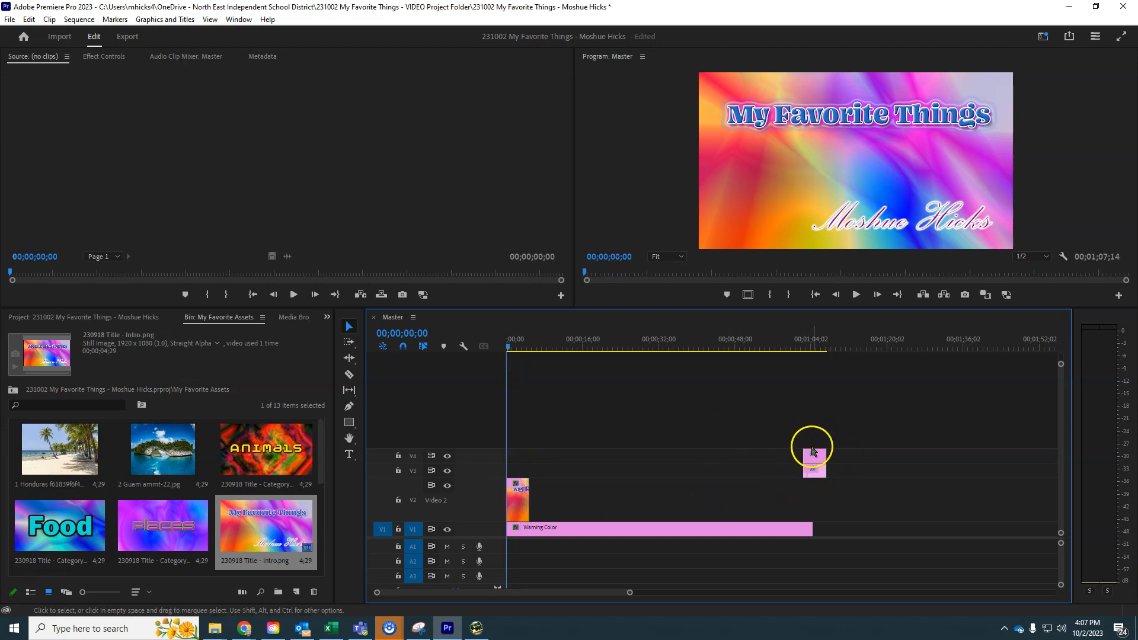
# - Move both option caption clips on V3 and V4 so they start at the end of the Warning Color clip
pyautogui.click(814, 348)
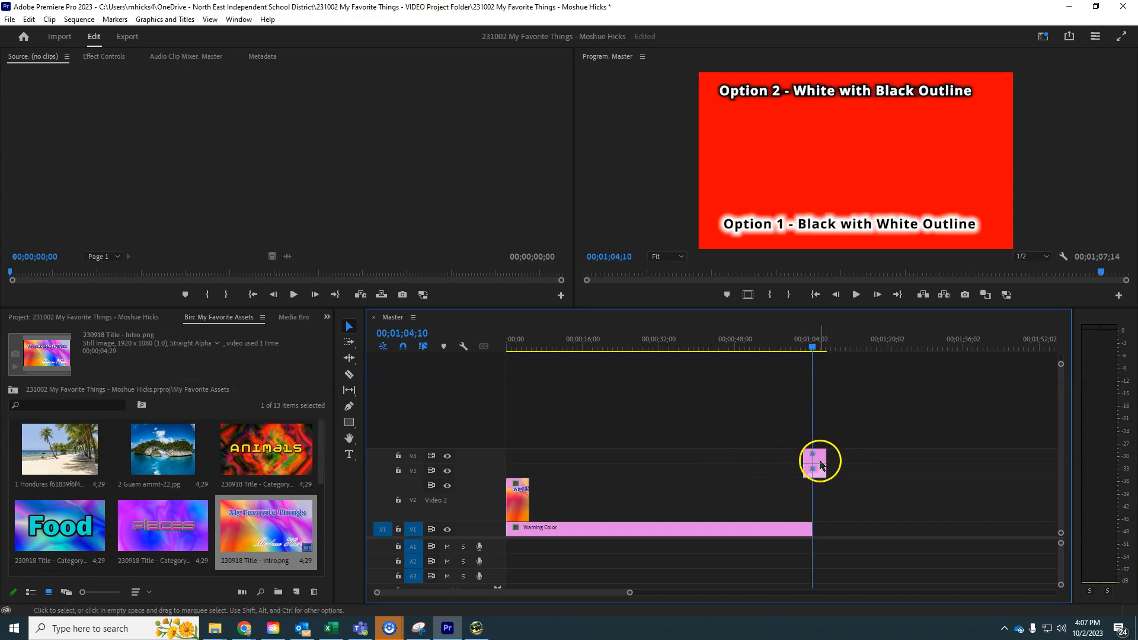
pyautogui.moveTo(793, 441); pyautogui.dragTo(829, 474)
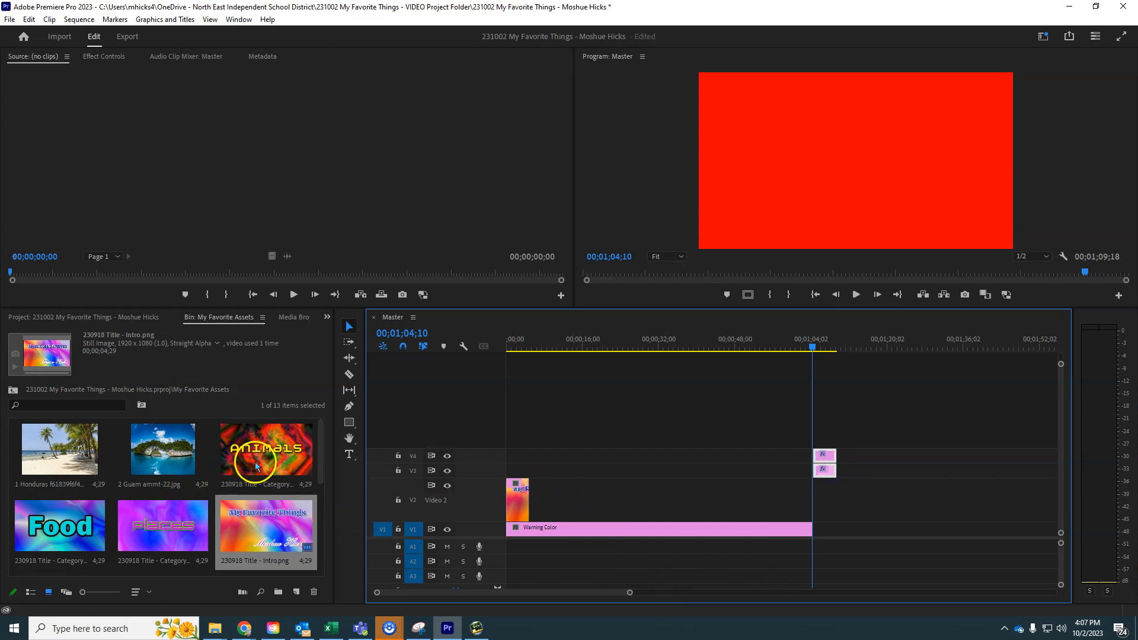
# - Switch the bin to list view and place 230918 Title - Category Places.png directly after the intro title on V2
pyautogui.click(163, 531)
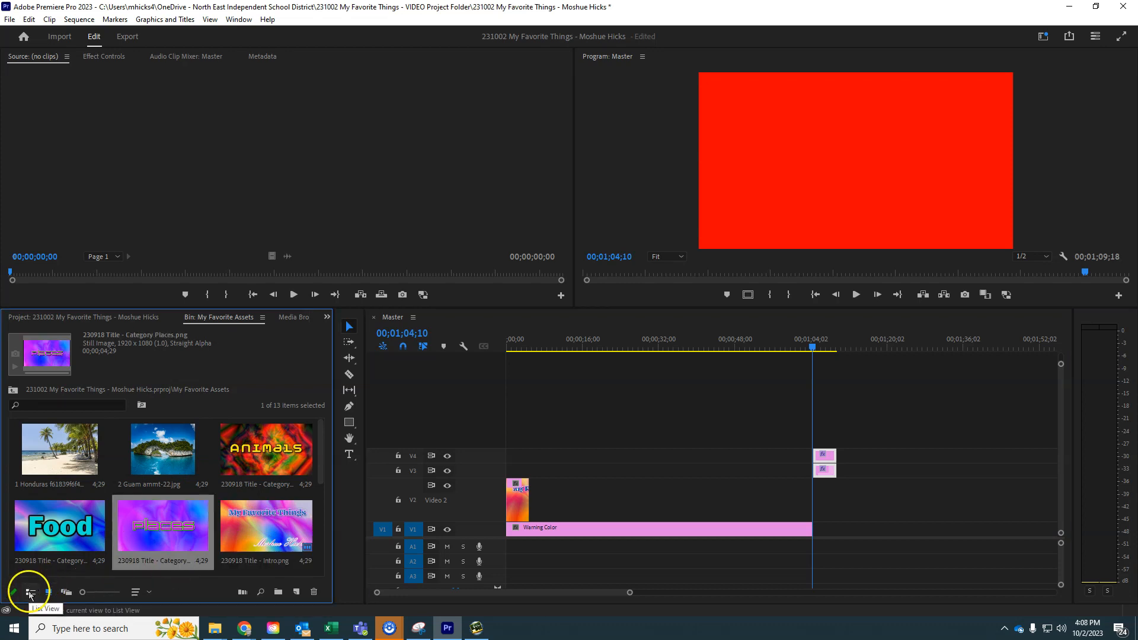
pyautogui.click(30, 593)
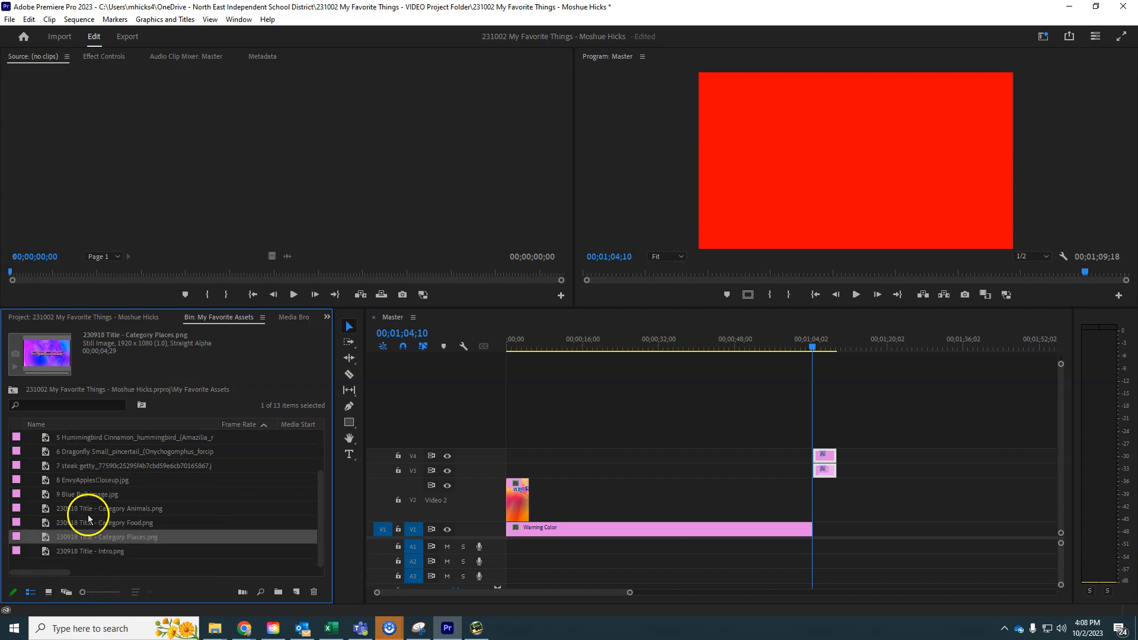
pyautogui.moveTo(49, 541); pyautogui.dragTo(537, 504)
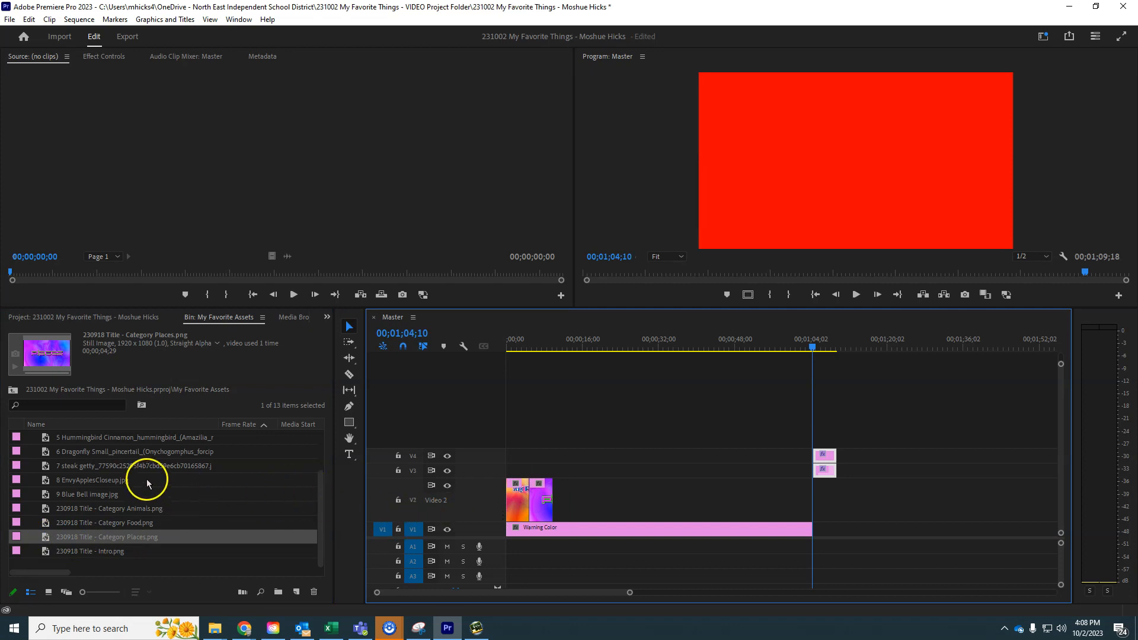
# - Add the 1 Honduras, 2 Guam and 3 Colorado images together after the Places title on V2
pyautogui.scroll(2, 148, 486)
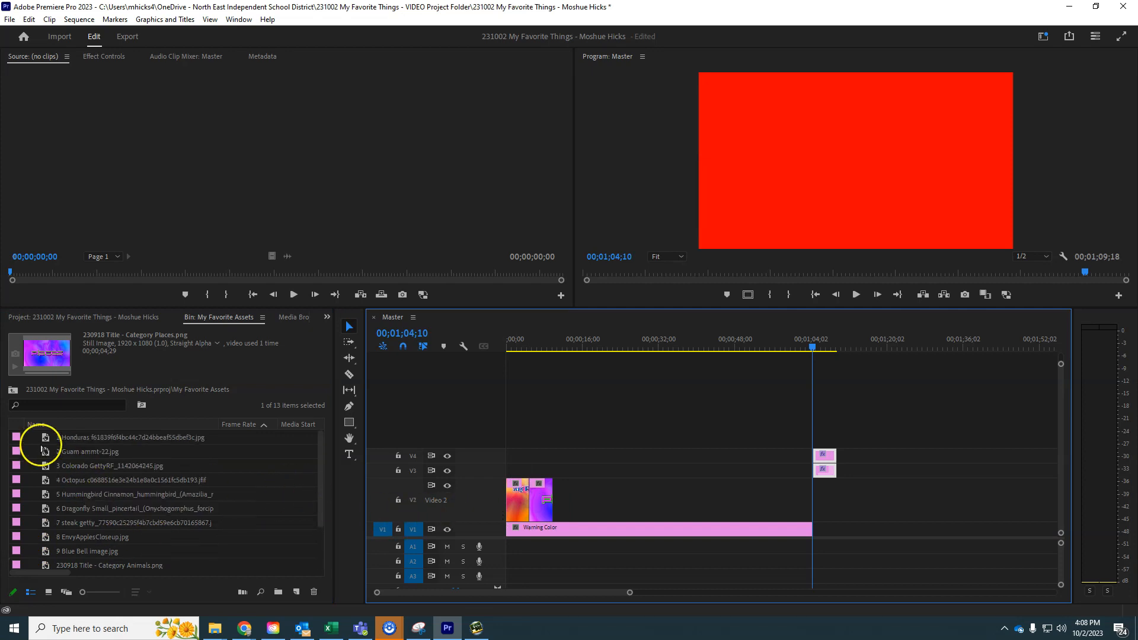
pyautogui.moveTo(31, 437); pyautogui.dragTo(128, 470)
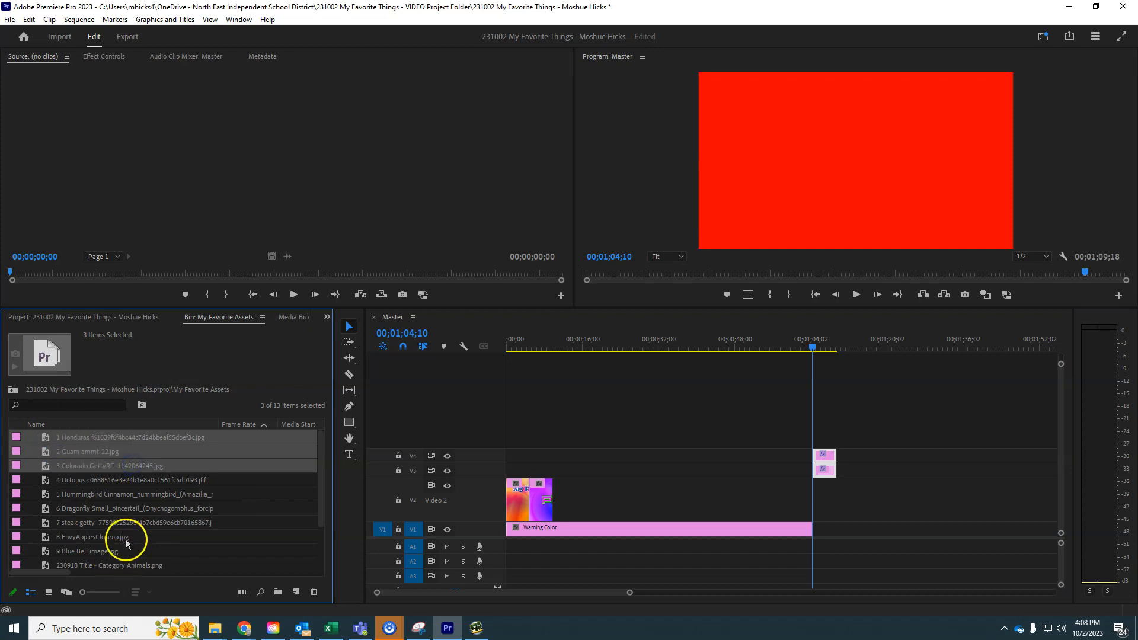
pyautogui.moveTo(47, 439); pyautogui.dragTo(589, 508)
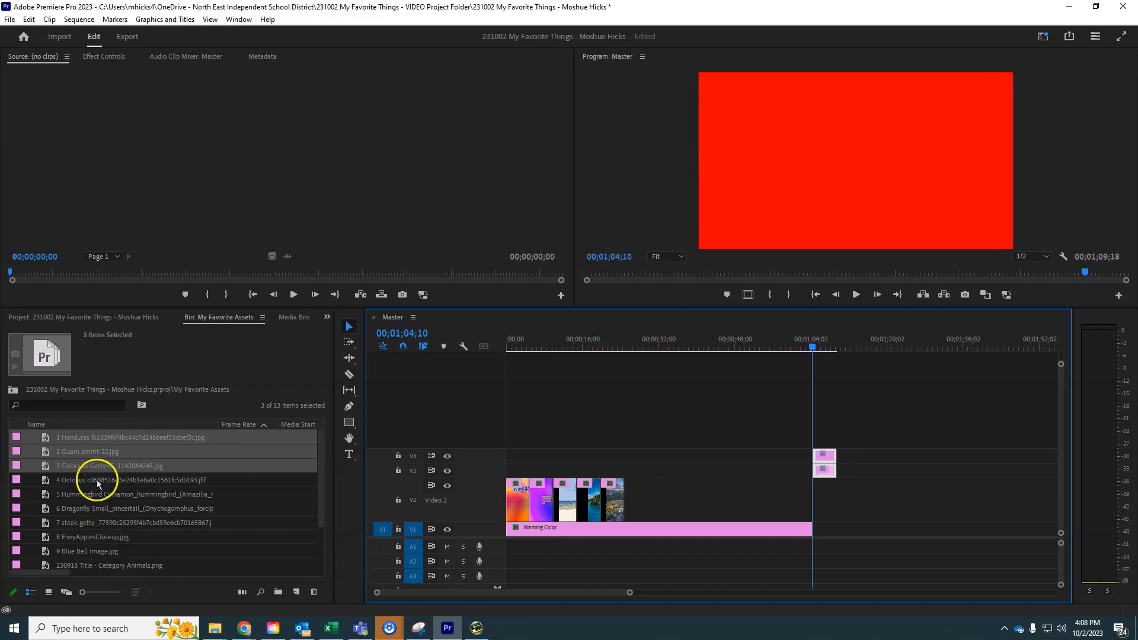
# - Place 230918 Title - Category Animals.png directly after the Colorado image on V2
pyautogui.scroll(-2, 98, 507)
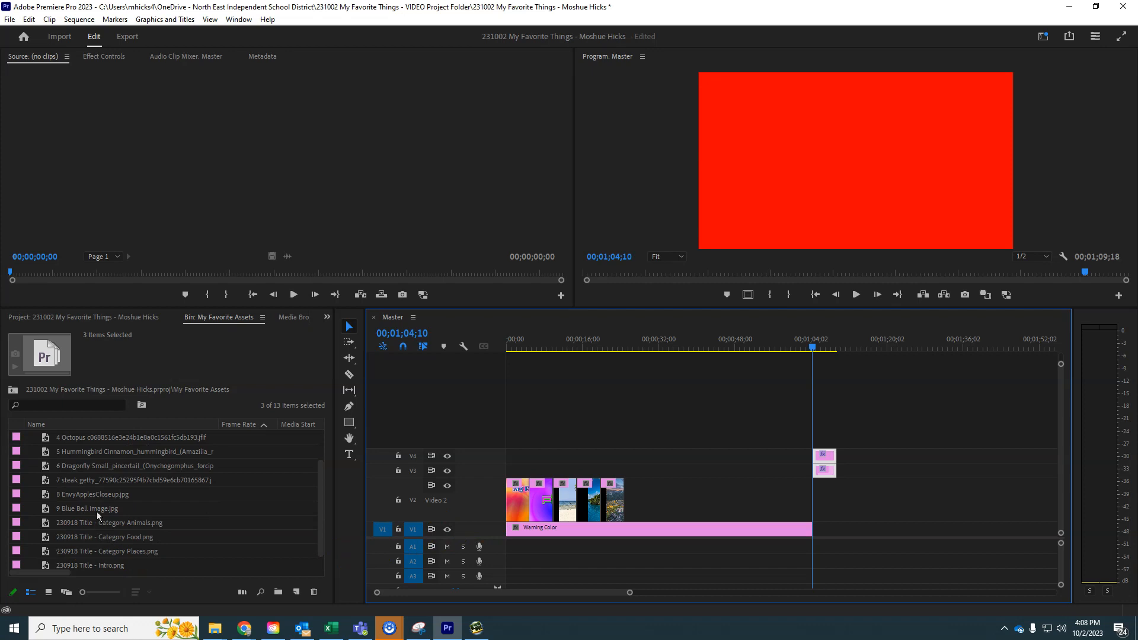
pyautogui.click(115, 510)
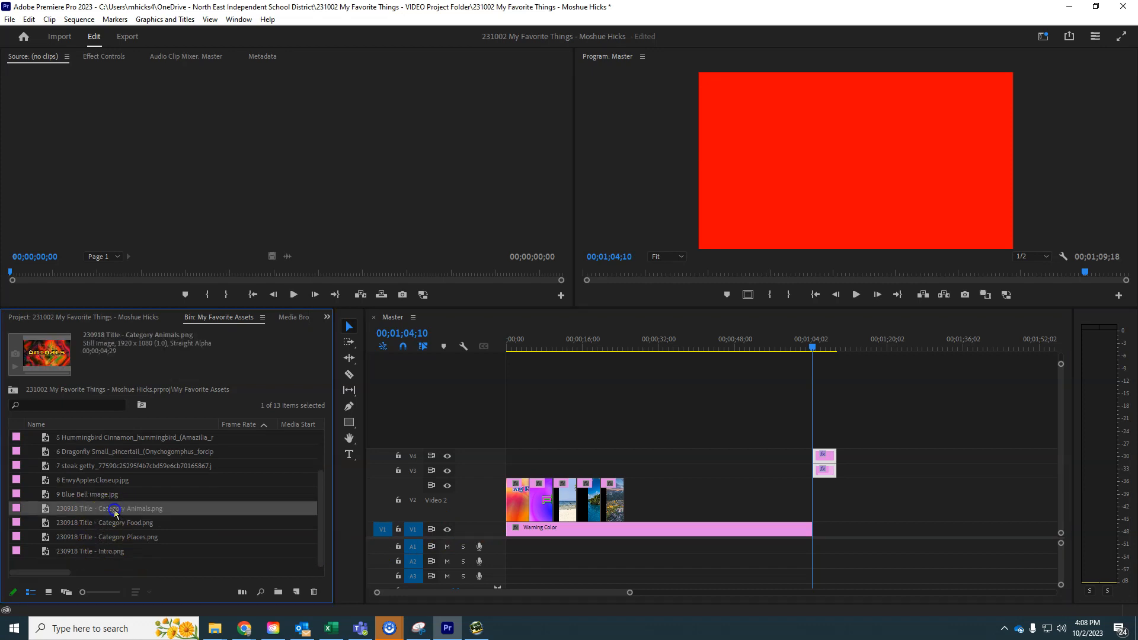
pyautogui.moveTo(339, 527); pyautogui.dragTo(632, 510)
# - Add the 4 Octopus, 5 Hummingbird and 6 Dragonfly images to V2, leaving a small gap after the Animals title
pyautogui.scroll(1, 87, 492)
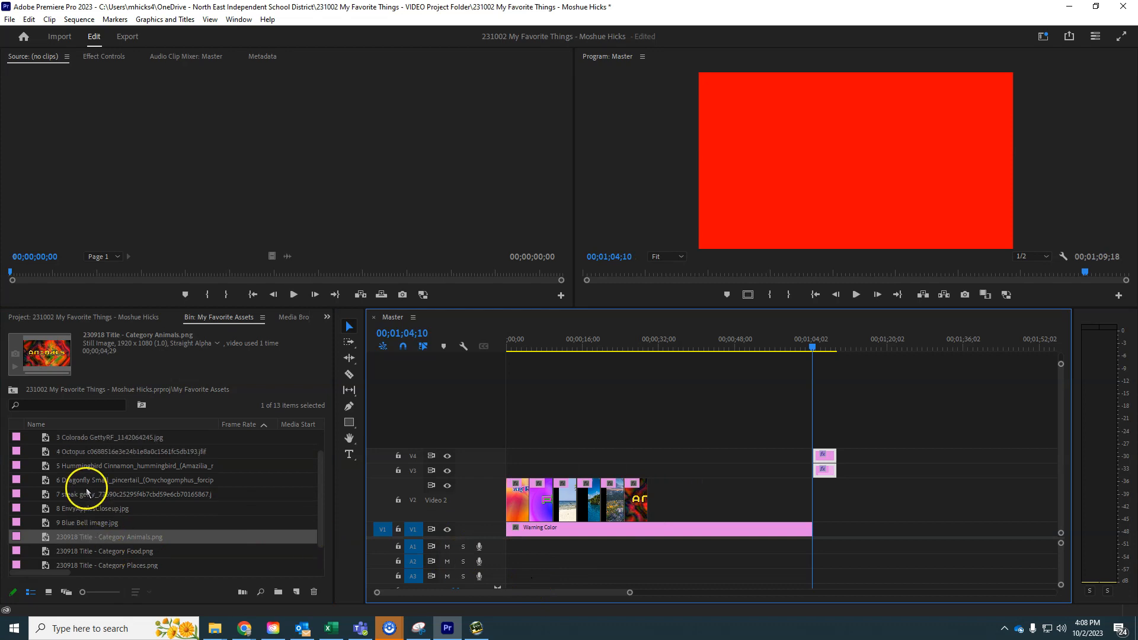
pyautogui.moveTo(32, 450); pyautogui.dragTo(155, 482)
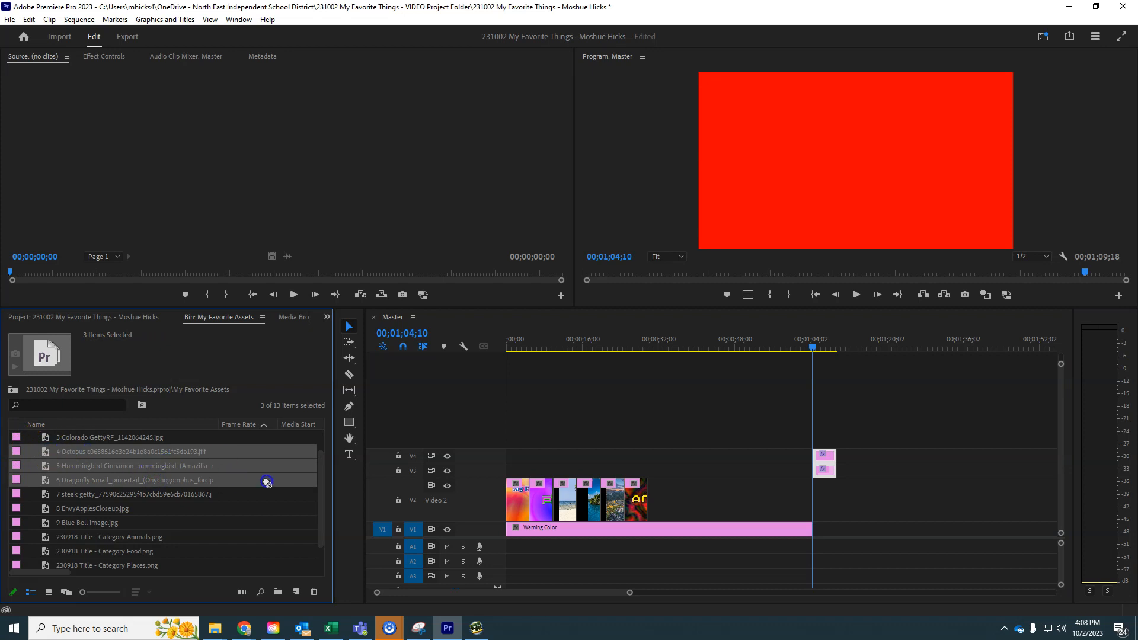
pyautogui.moveTo(450, 474); pyautogui.dragTo(689, 512)
# - Turn snapping off, try to move the three animal images up against the Animals title, and undo the move
pyautogui.click(406, 351)
pyautogui.moveTo(742, 455); pyautogui.dragTo(648, 499)
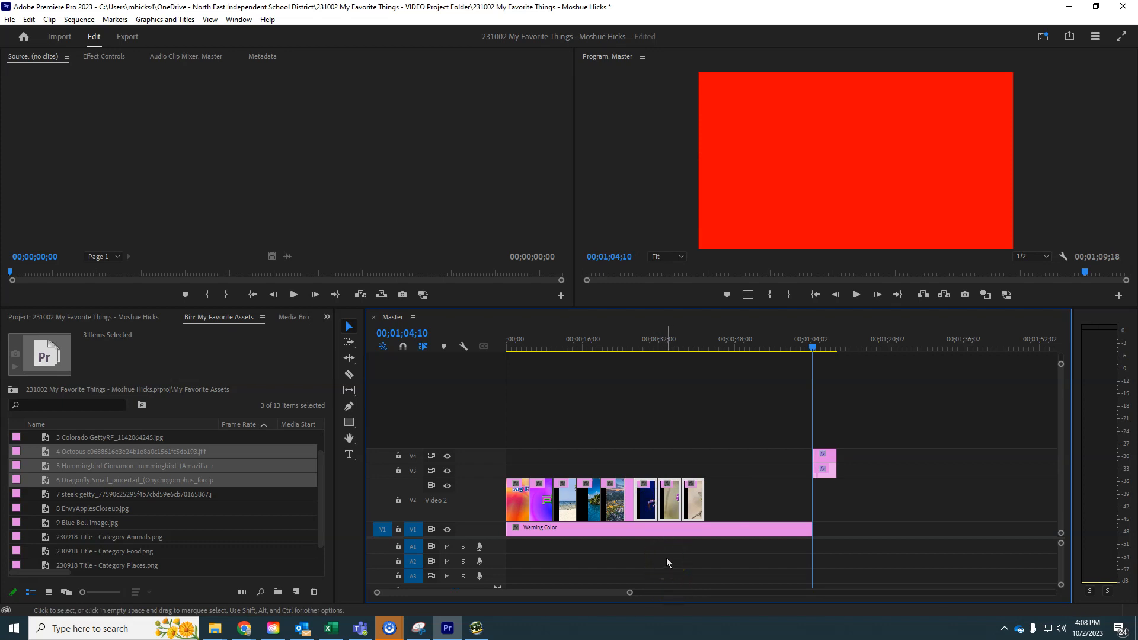
pyautogui.hotkey('ctrl', 'z')
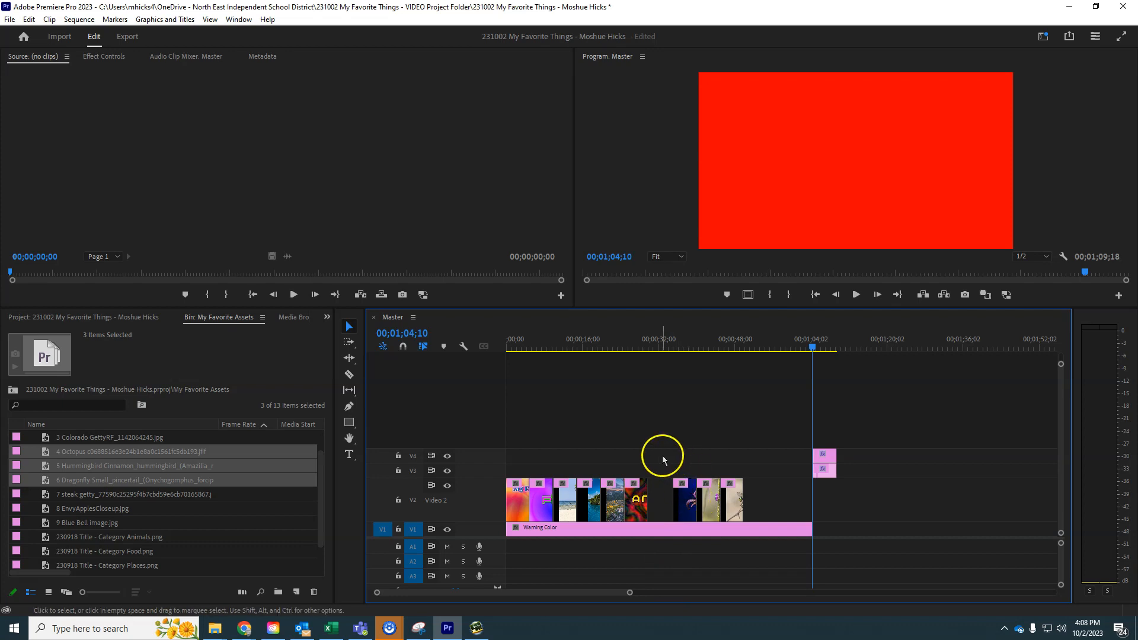
# - Close the gap after the Animals title with Ripple Delete and return the V3 and V4 caption clips to the end of Warning Color
pyautogui.rightClick(662, 505)
pyautogui.click(664, 507)
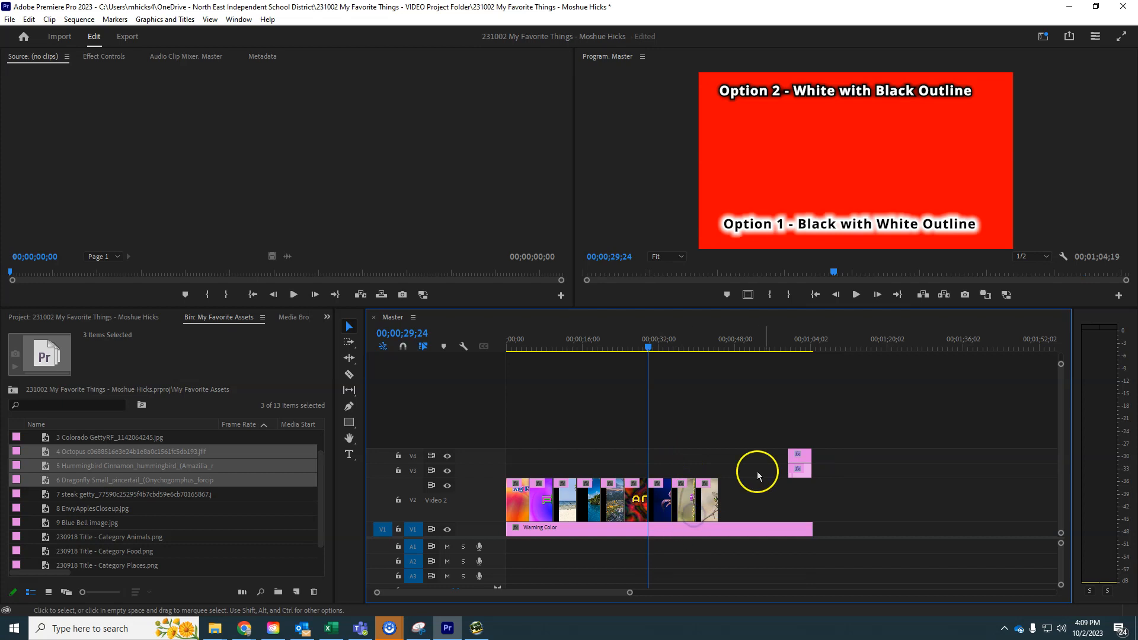
pyautogui.moveTo(801, 472); pyautogui.dragTo(827, 472)
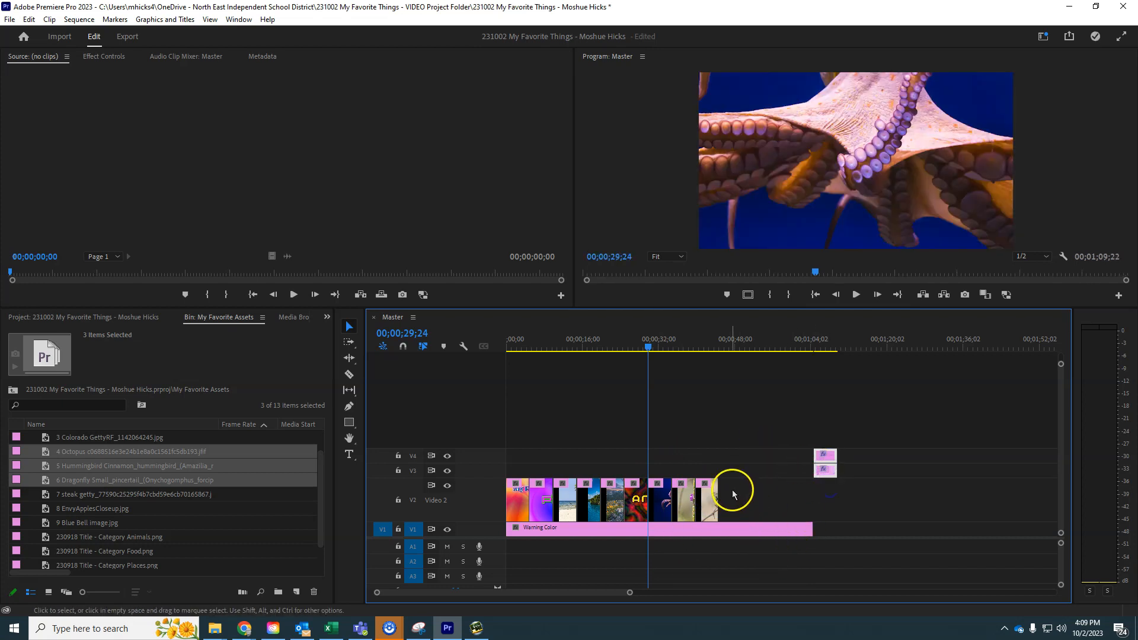
# - Turn snapping back on and place 230918 Title - Category Food.png directly after the dragonfly image on V2
pyautogui.scroll(-2, 114, 539)
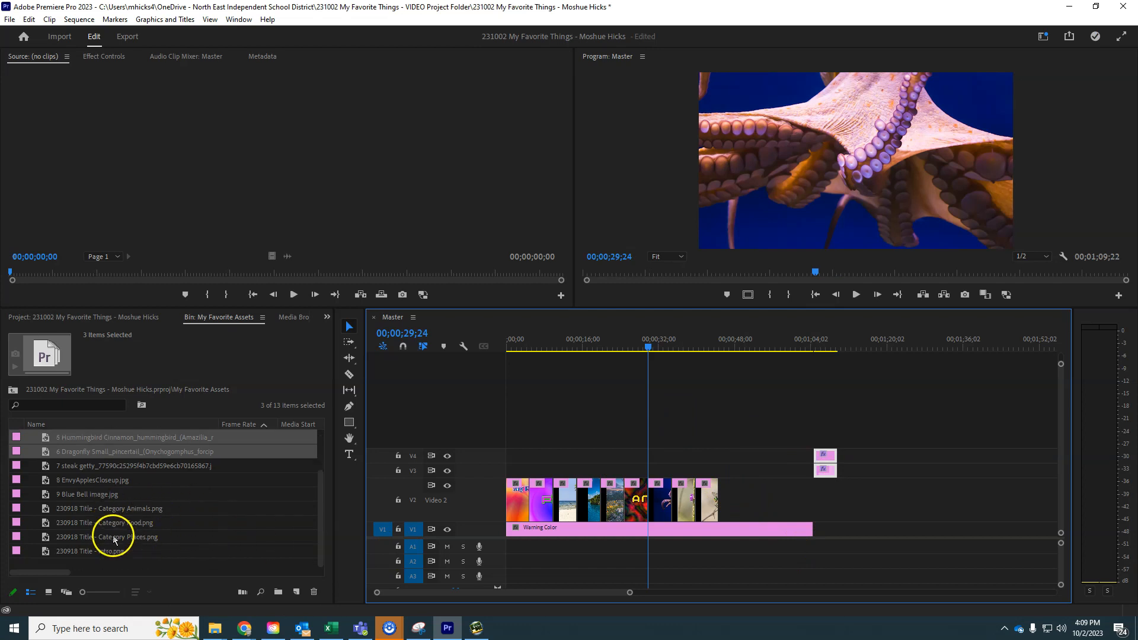
pyautogui.click(131, 526)
pyautogui.moveTo(55, 522); pyautogui.dragTo(508, 422)
pyautogui.click(407, 352)
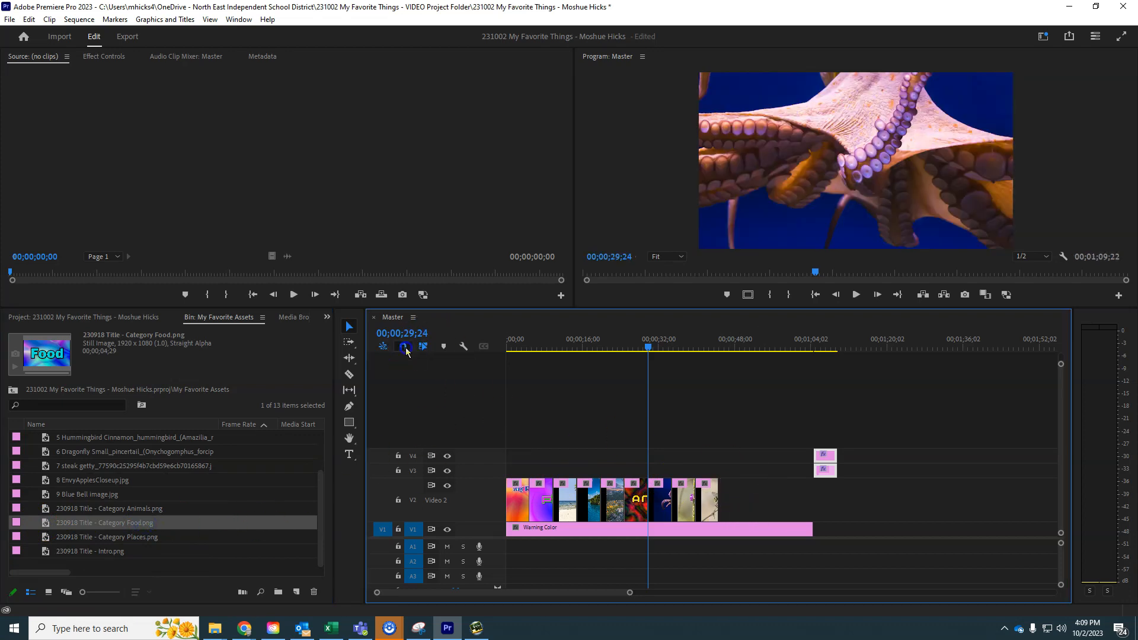
pyautogui.moveTo(127, 520); pyautogui.dragTo(91, 523)
pyautogui.moveTo(219, 522); pyautogui.dragTo(719, 504)
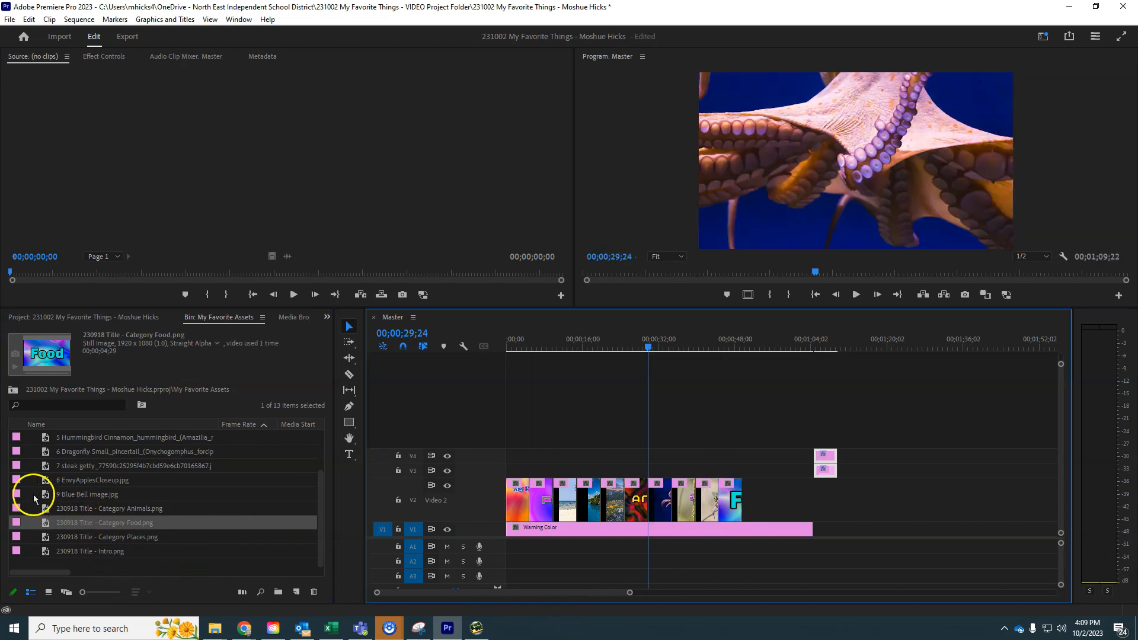
# - Add the 7 steak, 8 EnvyApplesCloseup and 9 Blue Bell images after the Food title on V2 and return the playhead to the start
pyautogui.moveTo(32, 462); pyautogui.dragTo(724, 553)
pyautogui.click(738, 347)
pyautogui.moveTo(737, 346); pyautogui.dragTo(509, 368)
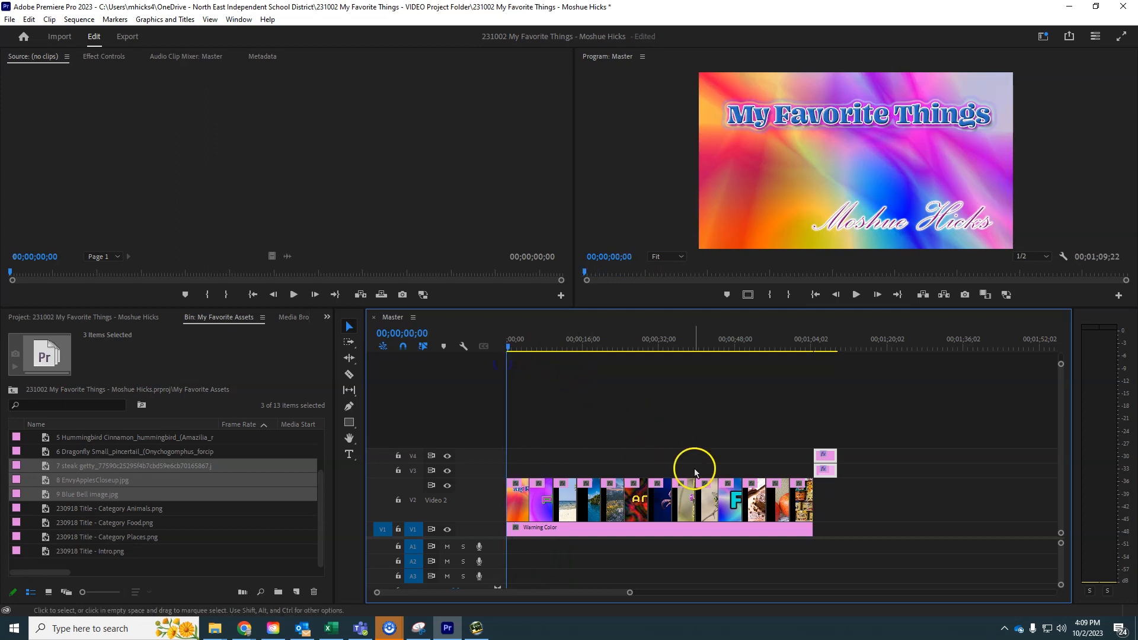
# - Scrub through the Places images on the timeline and preview the Colorado image at 00;00;23;05
pyautogui.moveTo(543, 350); pyautogui.dragTo(598, 348)
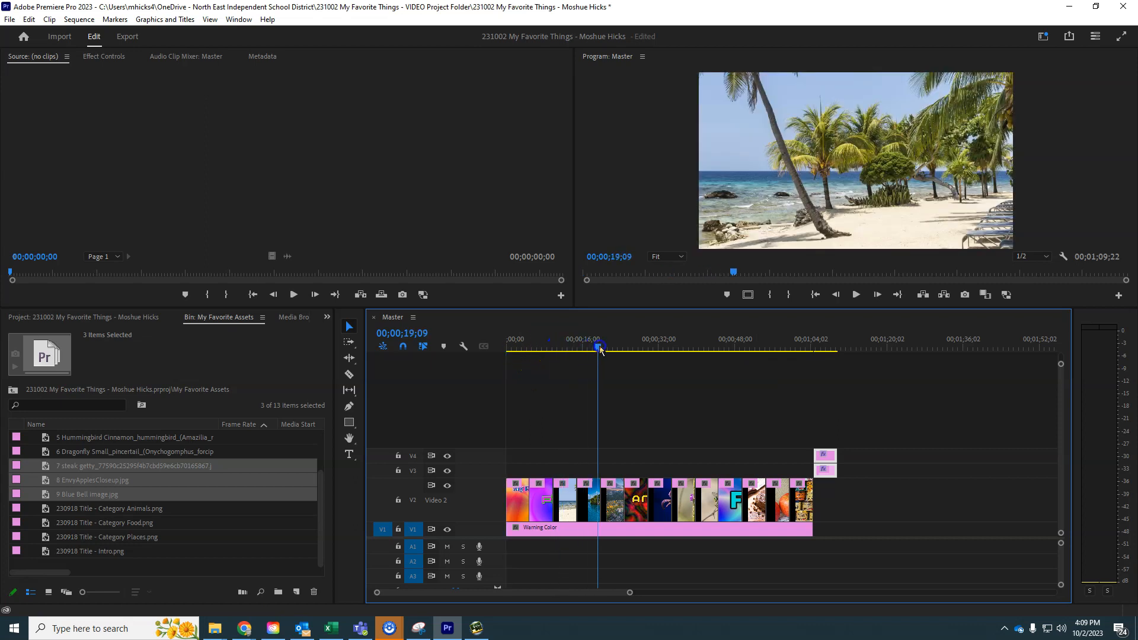
pyautogui.click(622, 453)
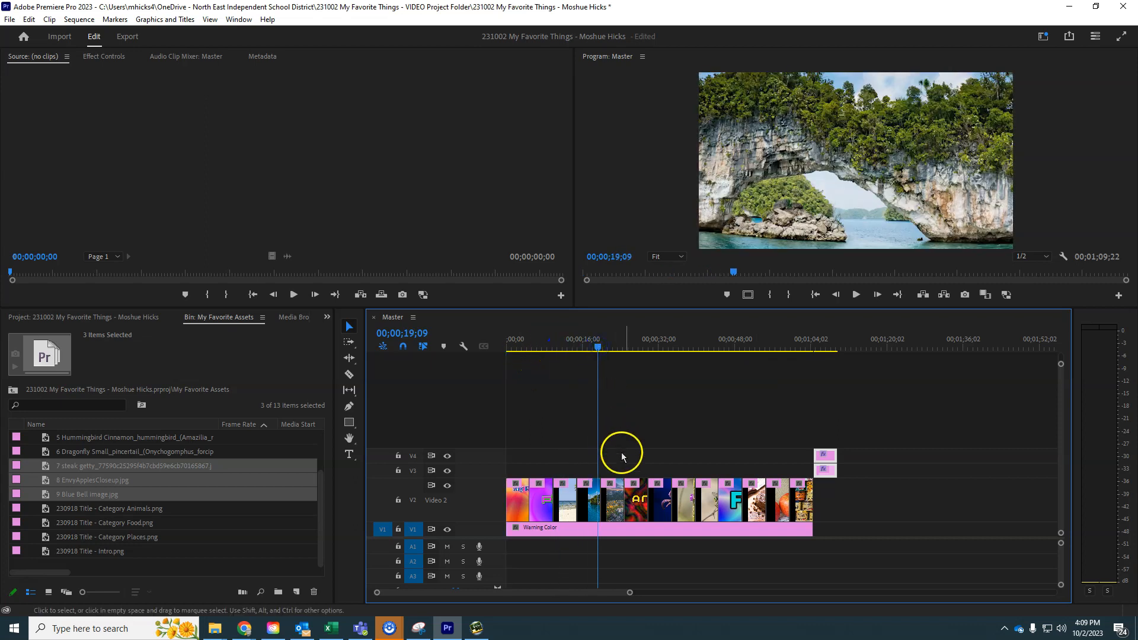
pyautogui.click(618, 344)
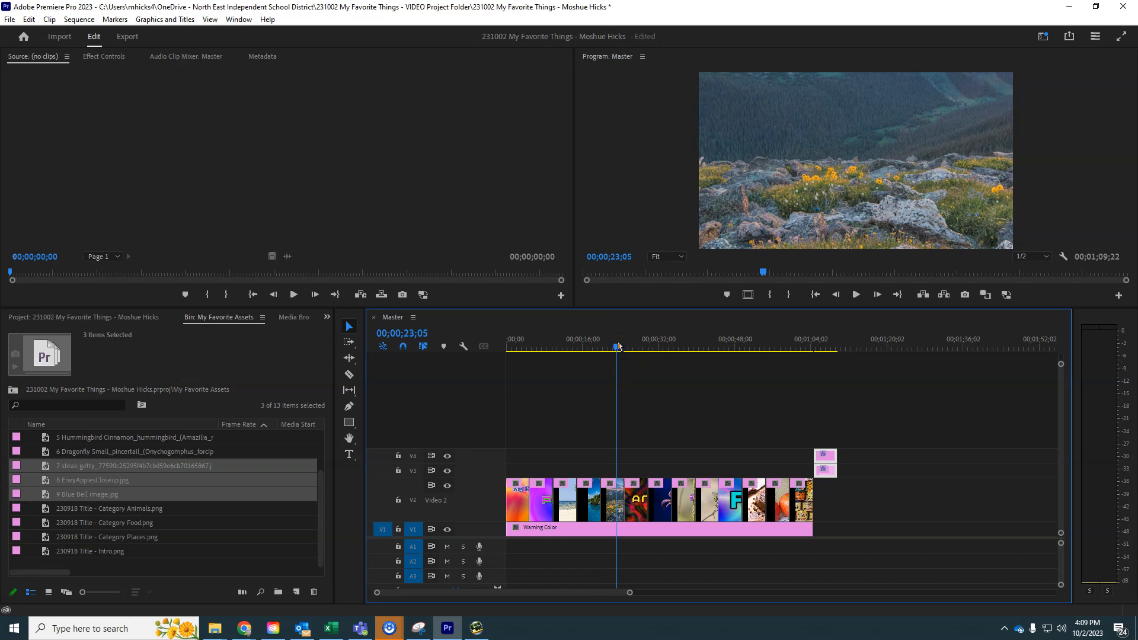